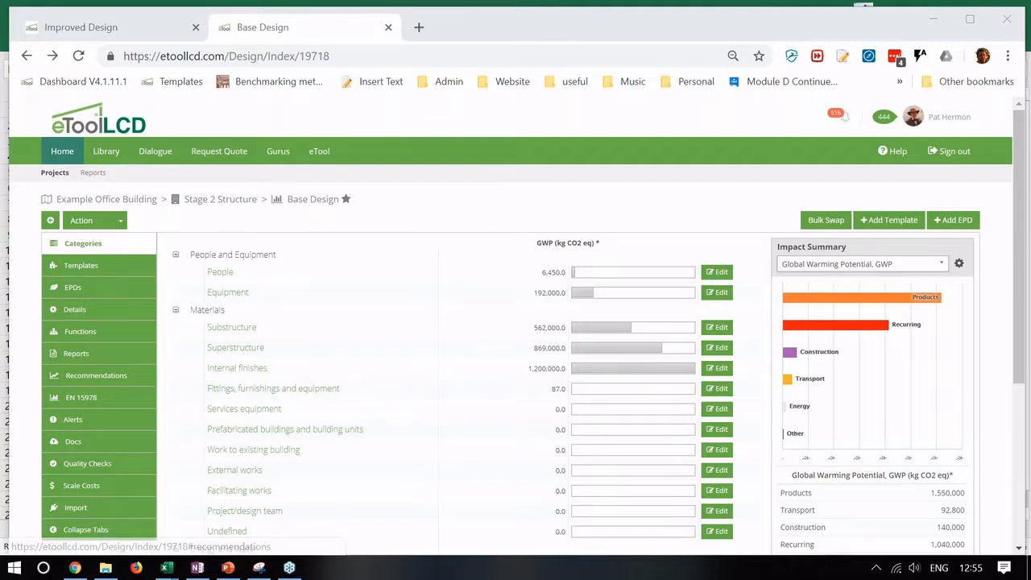
Generate a new report of type All Impact Details for the Base Design, titled "All Impact Details: Base Design"
{"action": "left_click", "coordinate": [103, 355]}
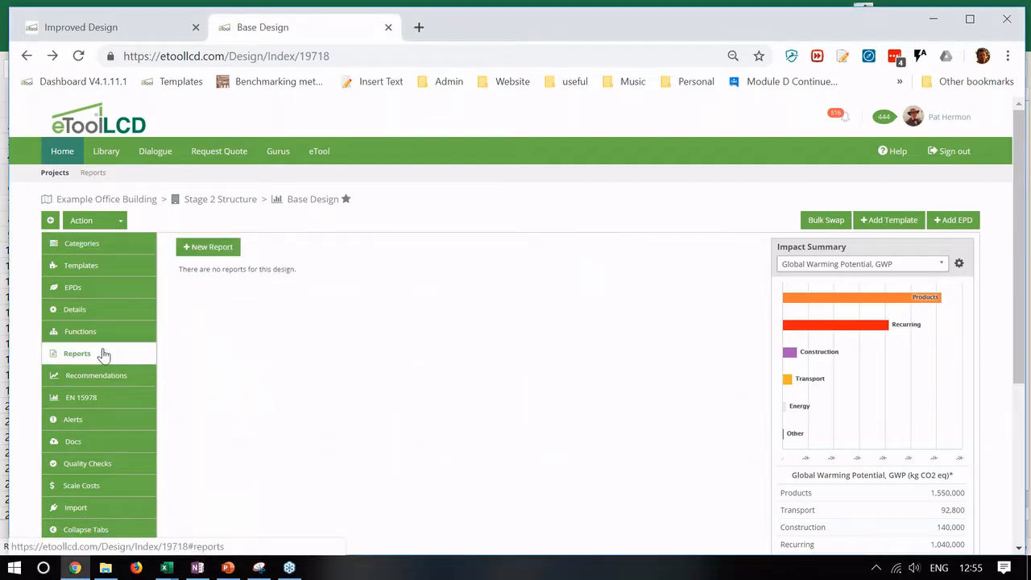
{"action": "left_click", "coordinate": [208, 246]}
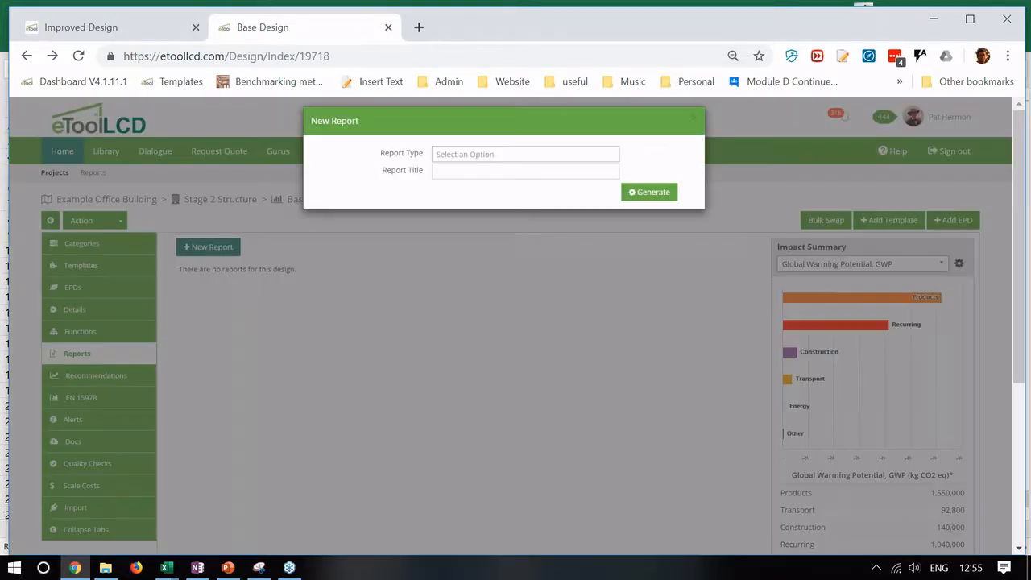
{"action": "left_click", "coordinate": [548, 161]}
{"action": "left_click", "coordinate": [499, 193]}
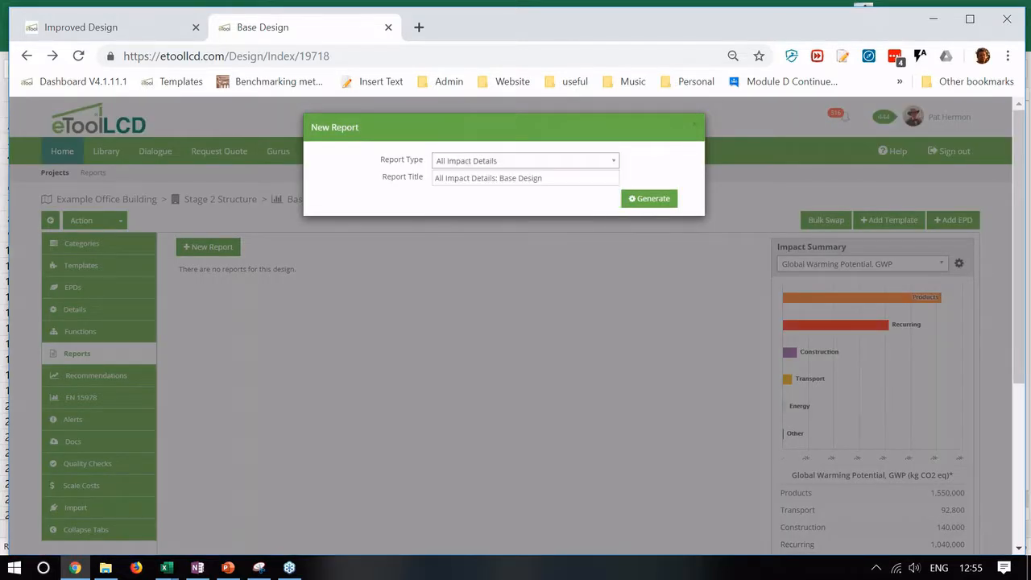
{"action": "left_click", "coordinate": [650, 199]}
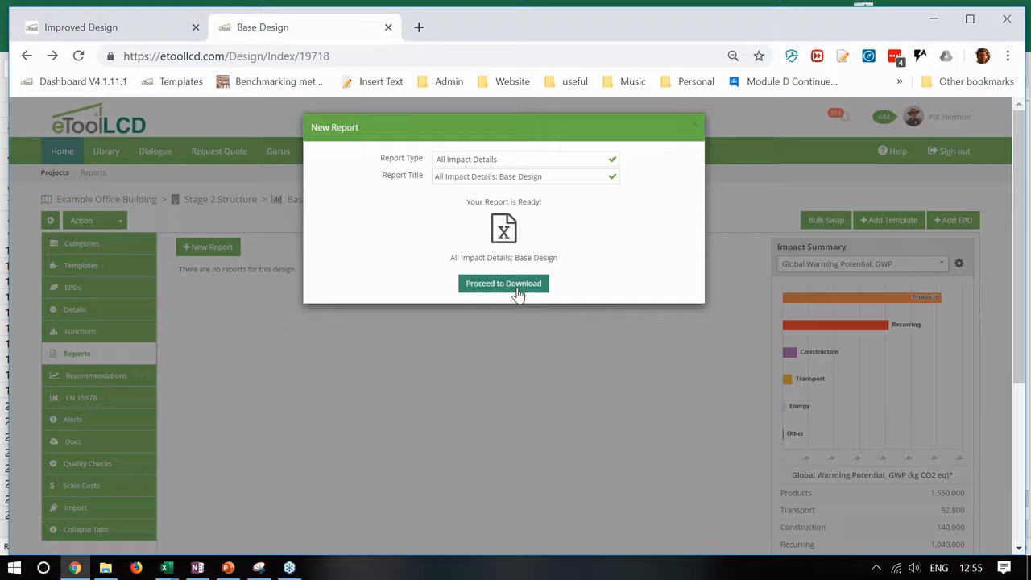
Download the generated report to the Downloads folder as an Excel worksheet and open it in Excel with editing enabled
{"action": "left_click", "coordinate": [518, 291]}
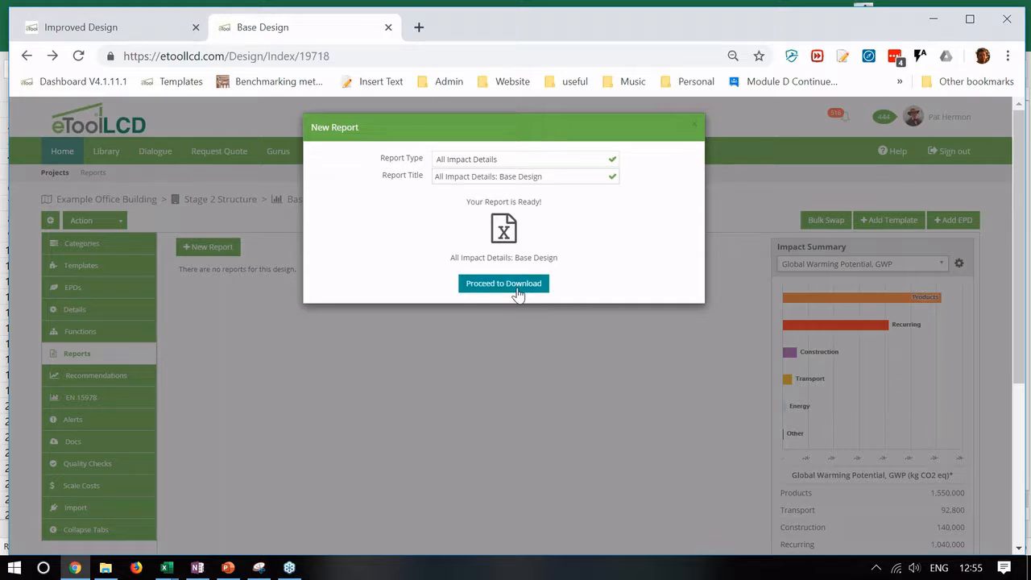
{"action": "left_click", "coordinate": [518, 292]}
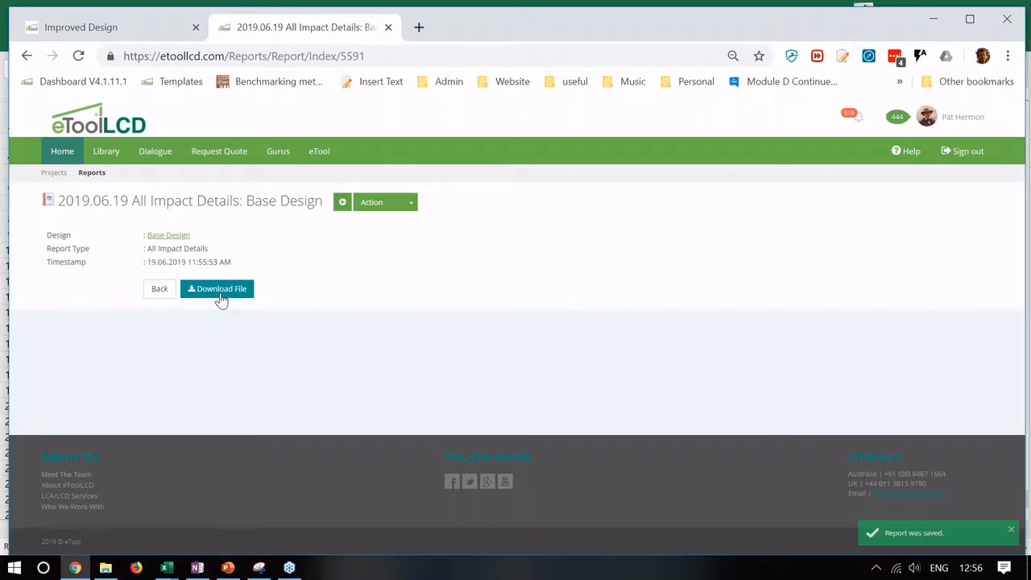
{"action": "left_click", "coordinate": [220, 295]}
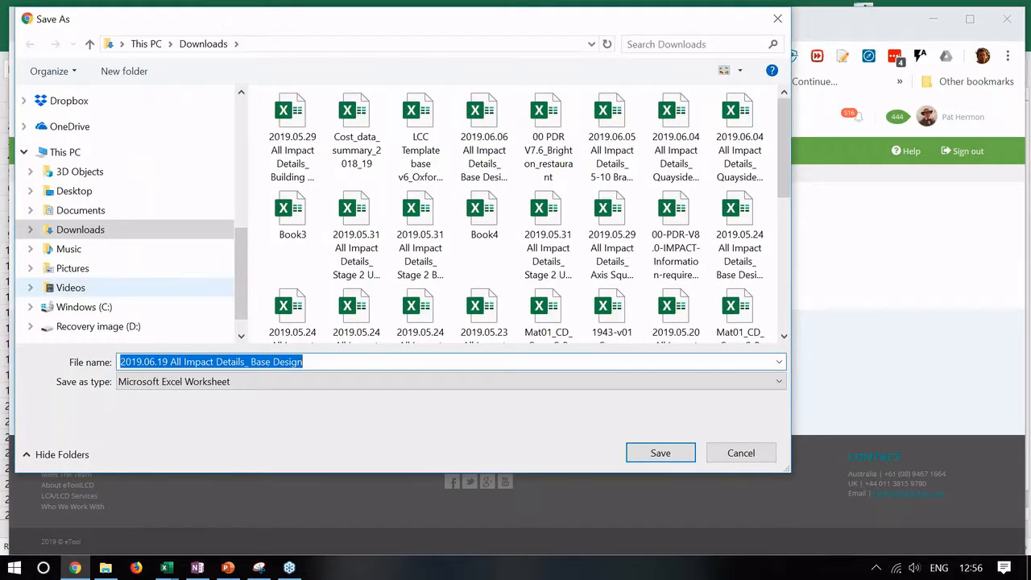
{"action": "key", "text": "Return"}
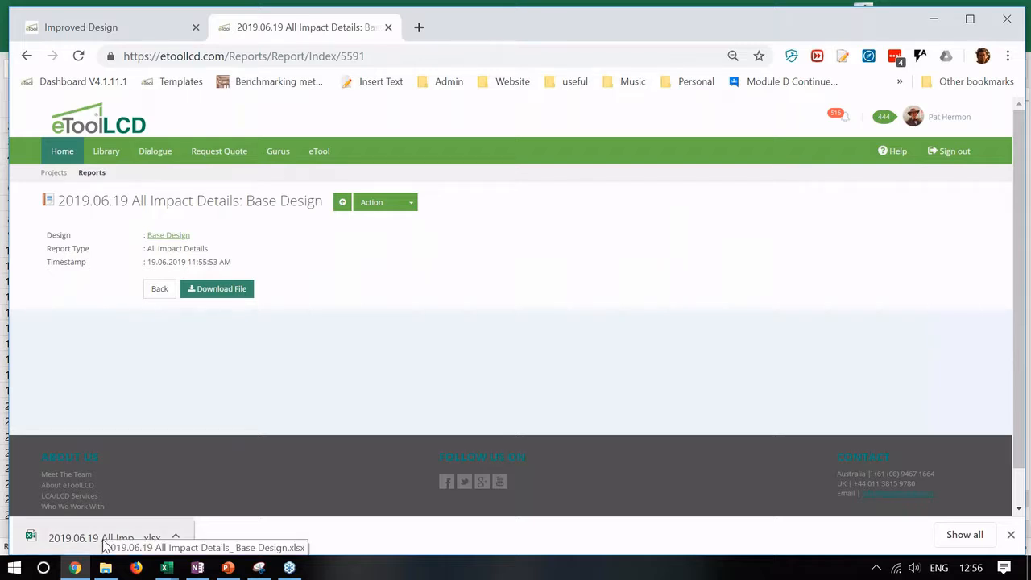
{"action": "left_click", "coordinate": [104, 544]}
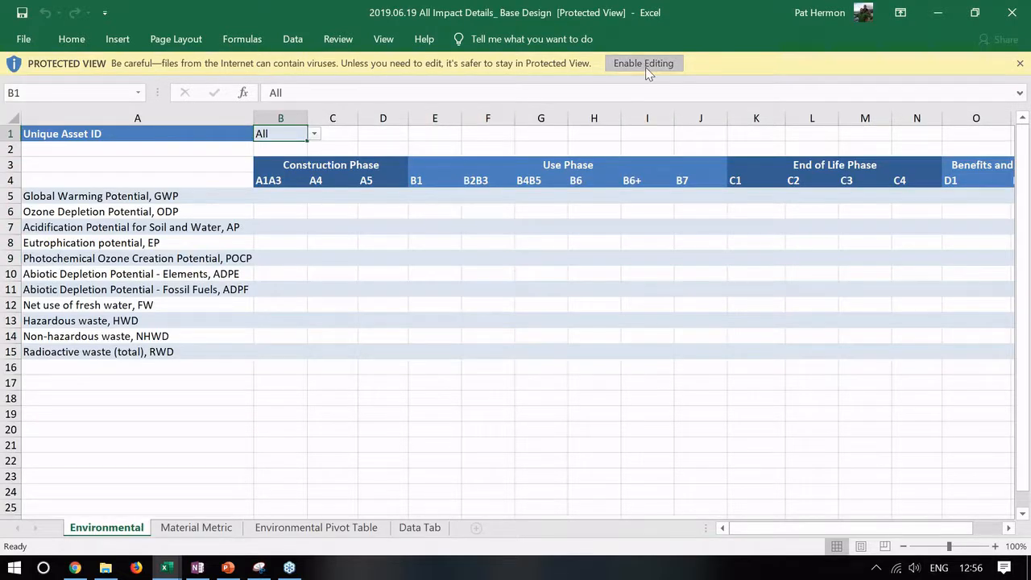
{"action": "left_click", "coordinate": [645, 65]}
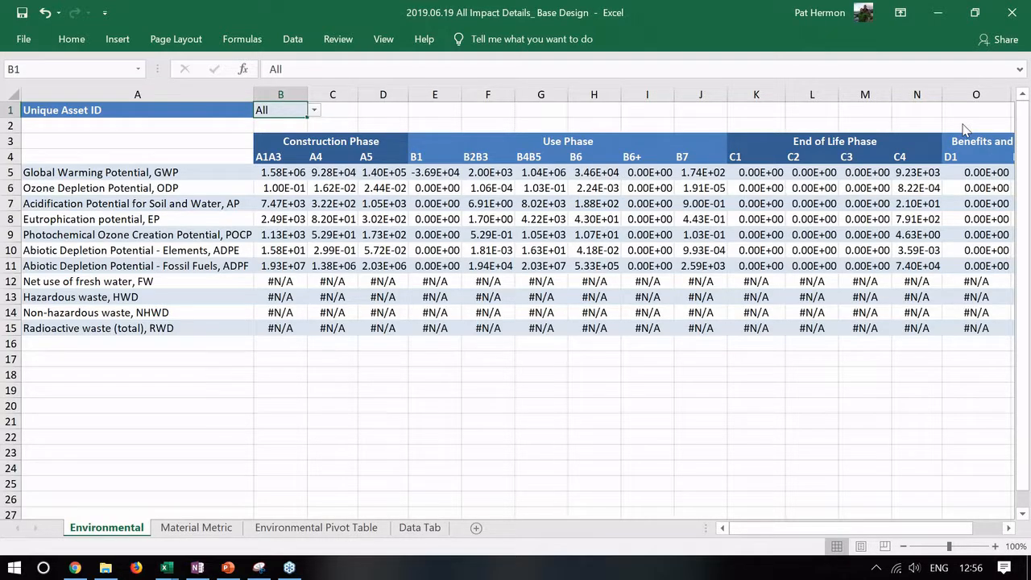
Review the Material Metric, Environmental Pivot Table and Data Tab sheets of the report workbook
{"action": "left_click", "coordinate": [196, 527]}
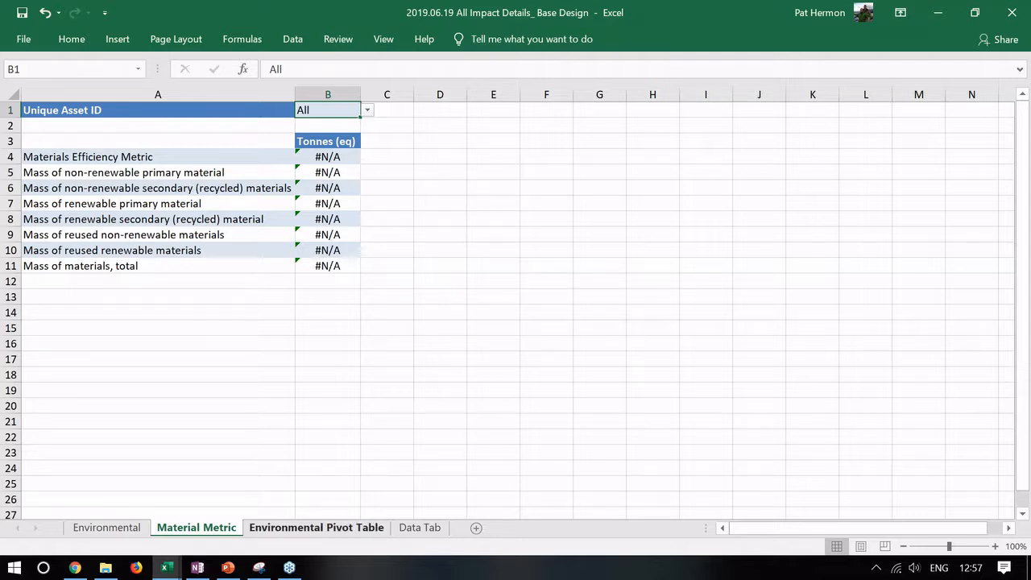
{"action": "left_click", "coordinate": [318, 529]}
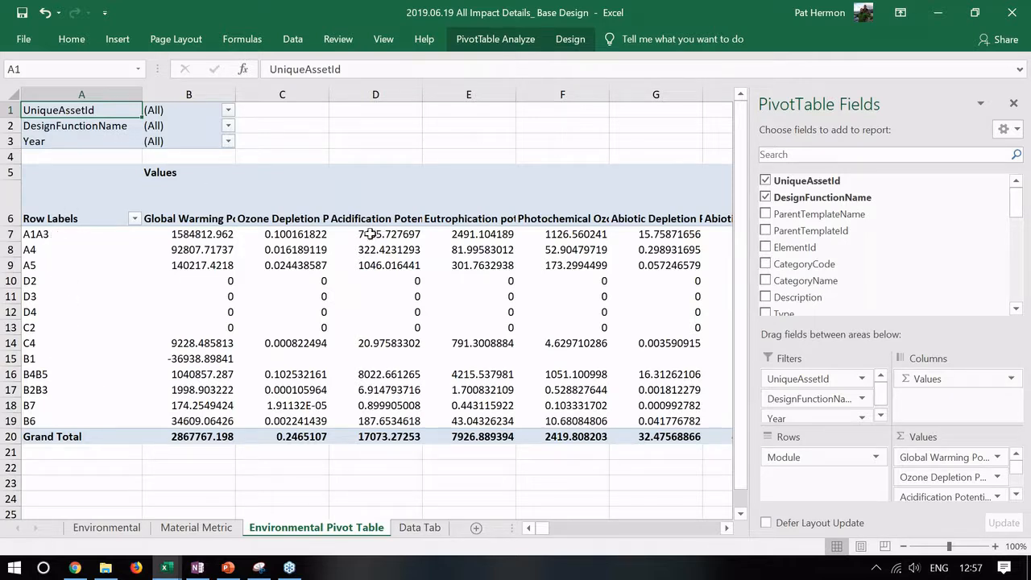
{"action": "left_click", "coordinate": [418, 528]}
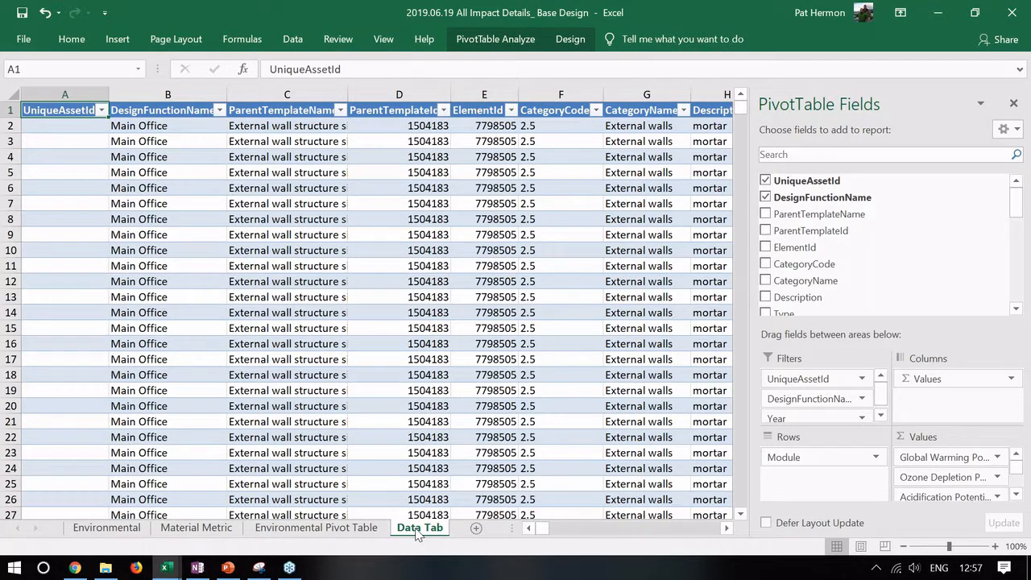
Insert a PivotTable based on the Data table, placed on a new worksheet
{"action": "left_click", "coordinate": [88, 123]}
{"action": "left_click", "coordinate": [116, 39]}
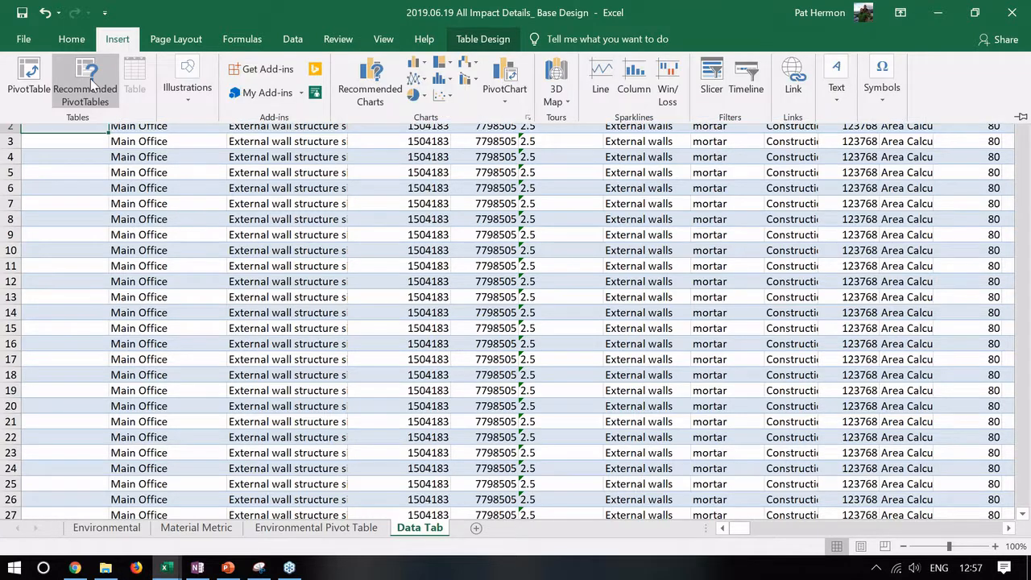
{"action": "left_click", "coordinate": [91, 83]}
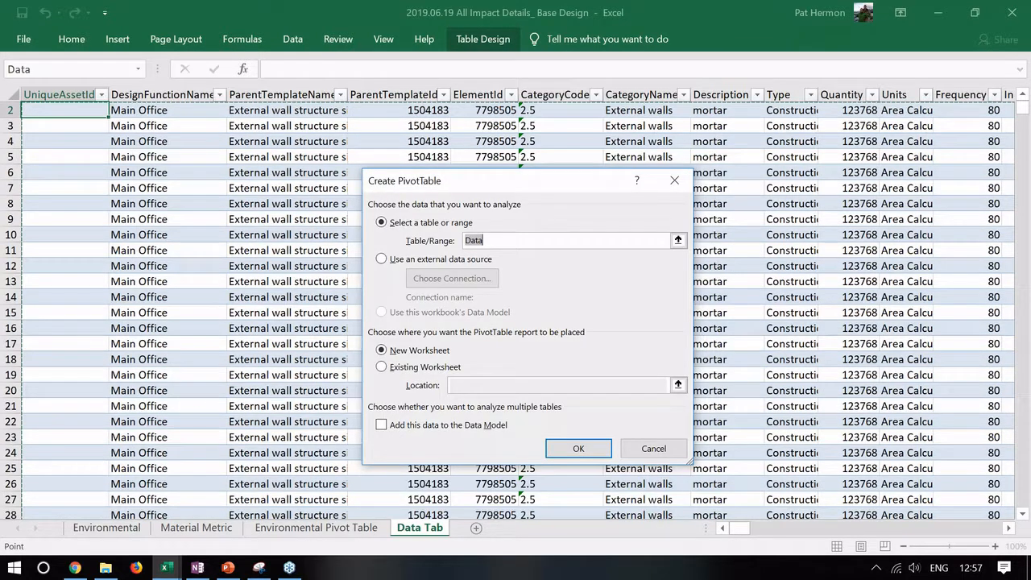
{"action": "key", "text": "Return"}
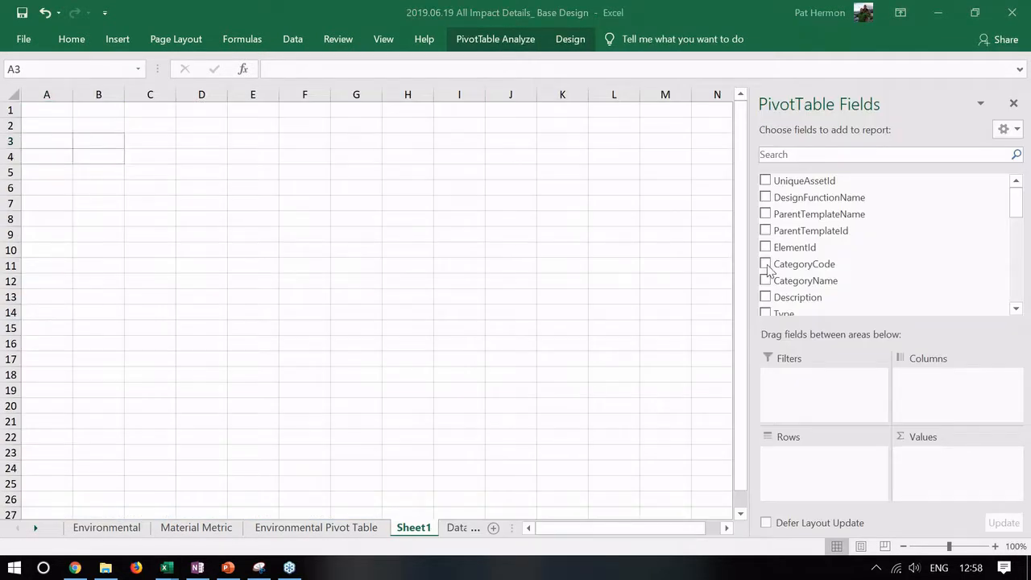
Lay out the pivot table with CategoryName as rows, Module as columns and the sum of Global Warming Potential, GWP as values
{"action": "left_click", "coordinate": [768, 270]}
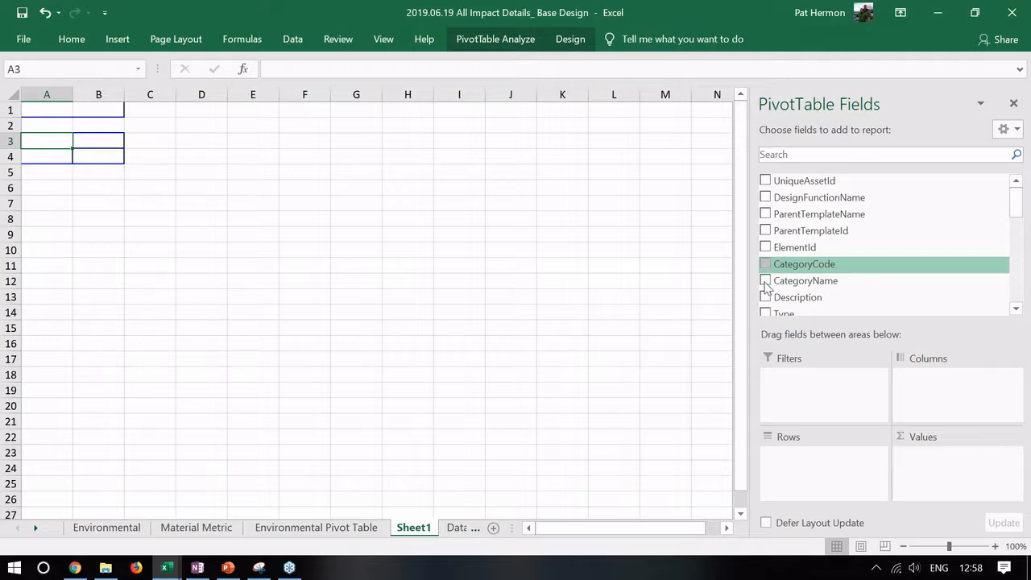
{"action": "left_click", "coordinate": [765, 281]}
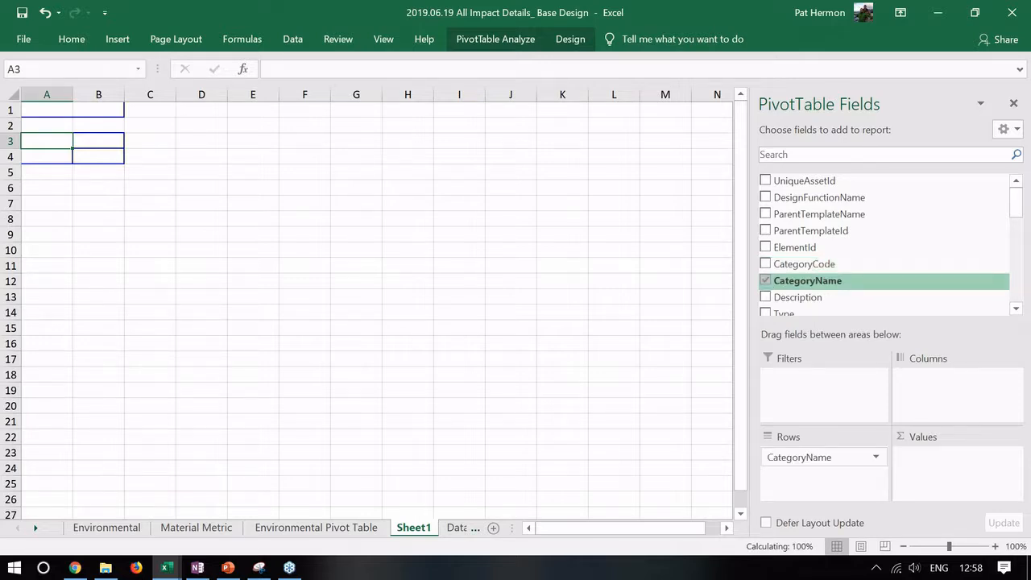
{"action": "left_click_drag", "start_coordinate": [1015, 202], "coordinate": [1017, 265]}
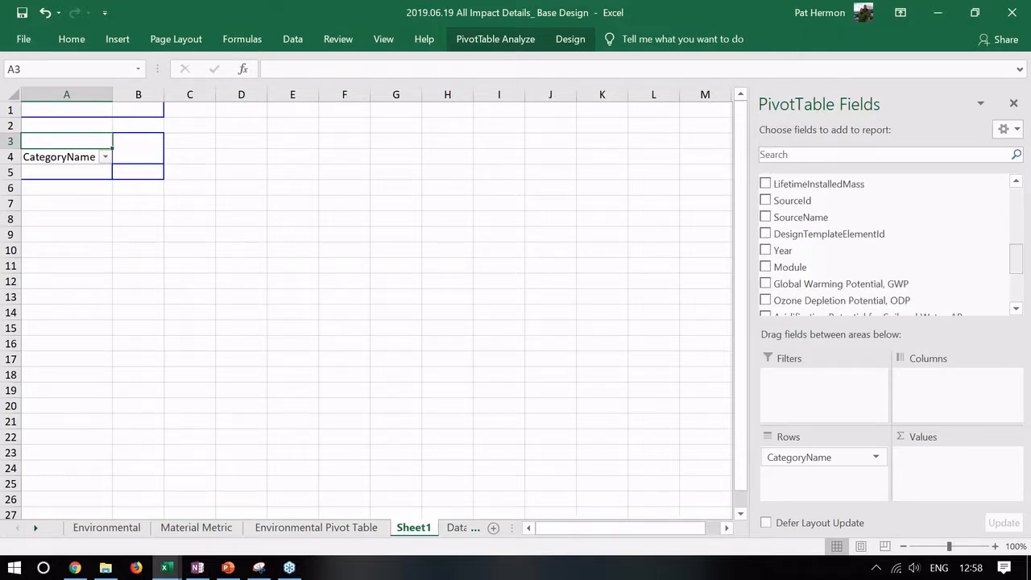
{"action": "left_click", "coordinate": [765, 267]}
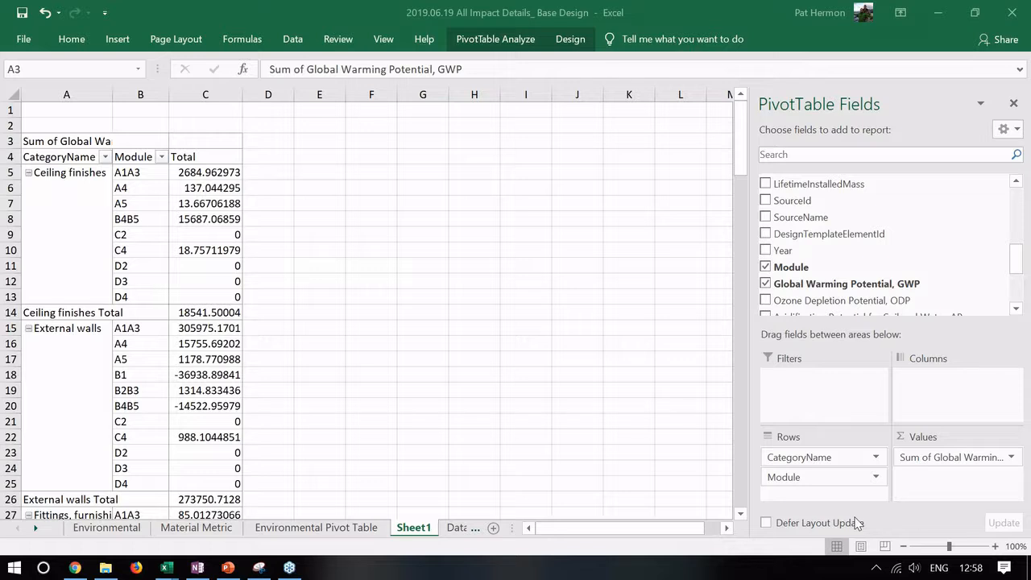
{"action": "left_click_drag", "start_coordinate": [821, 476], "coordinate": [969, 409]}
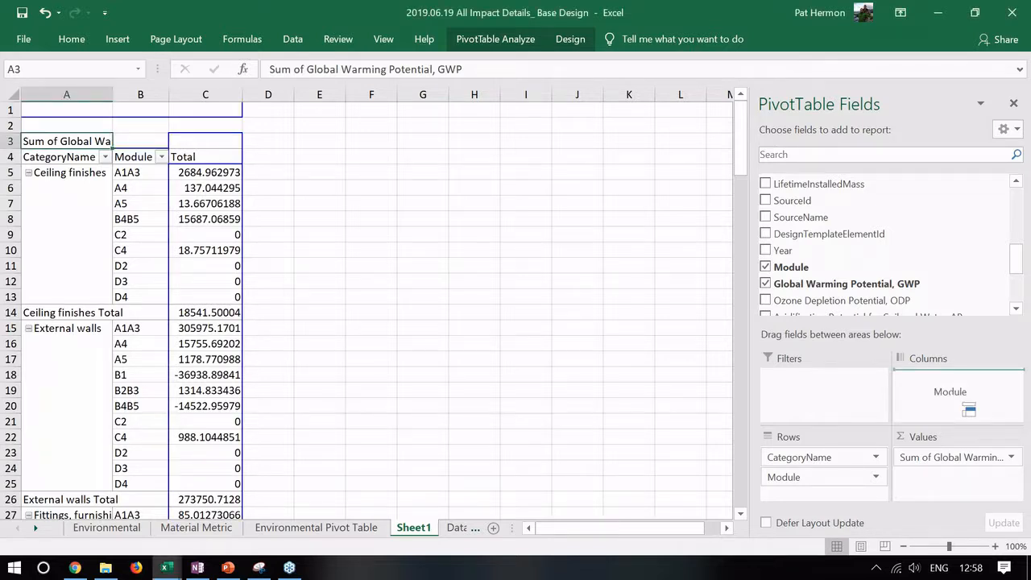
{"action": "left_click_drag", "start_coordinate": [969, 409], "coordinate": [962, 399]}
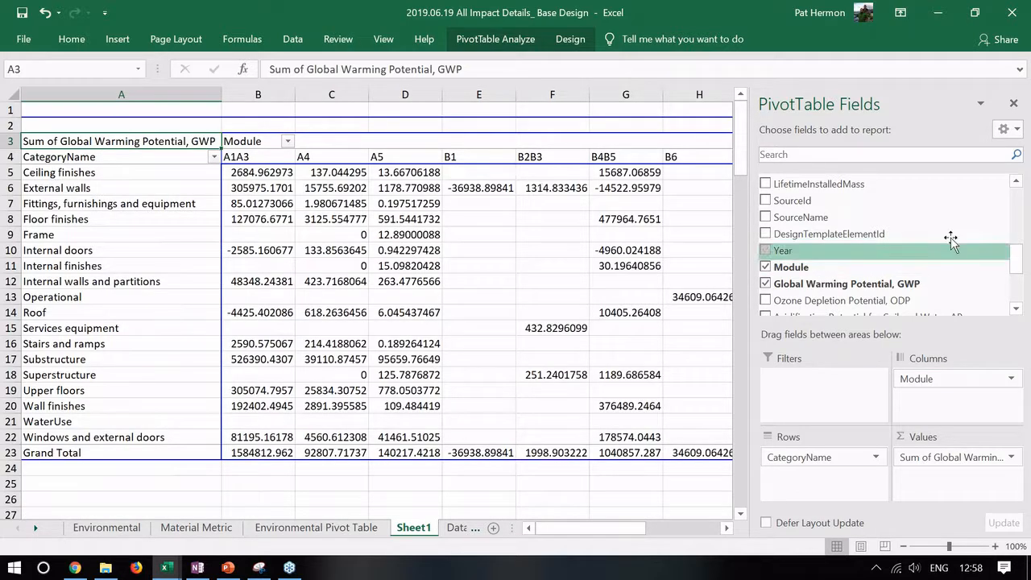
Replace CategoryName with CategoryCode as the pivot table's row field
{"action": "left_click_drag", "start_coordinate": [1017, 253], "coordinate": [1017, 208]}
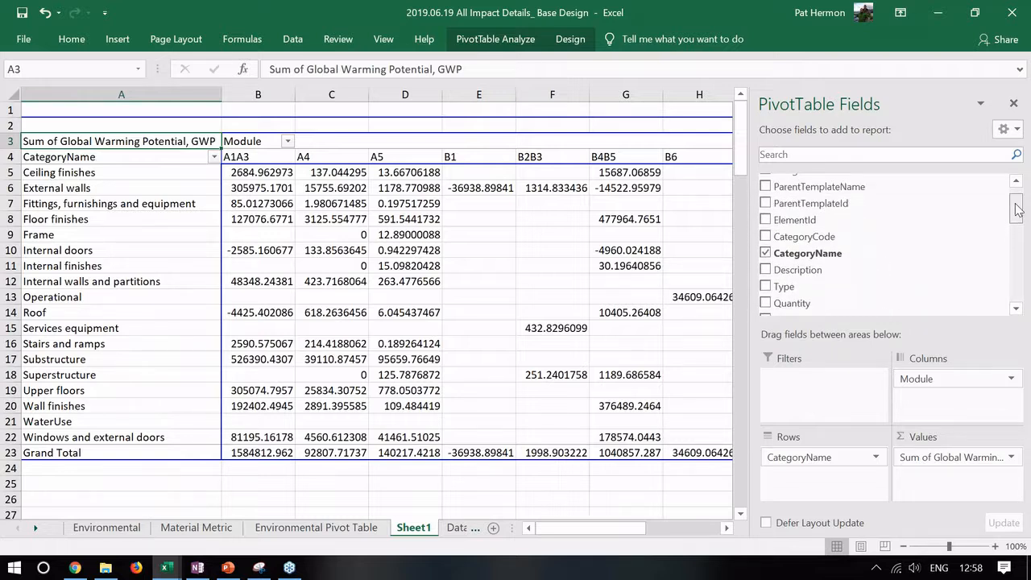
{"action": "left_click", "coordinate": [765, 237]}
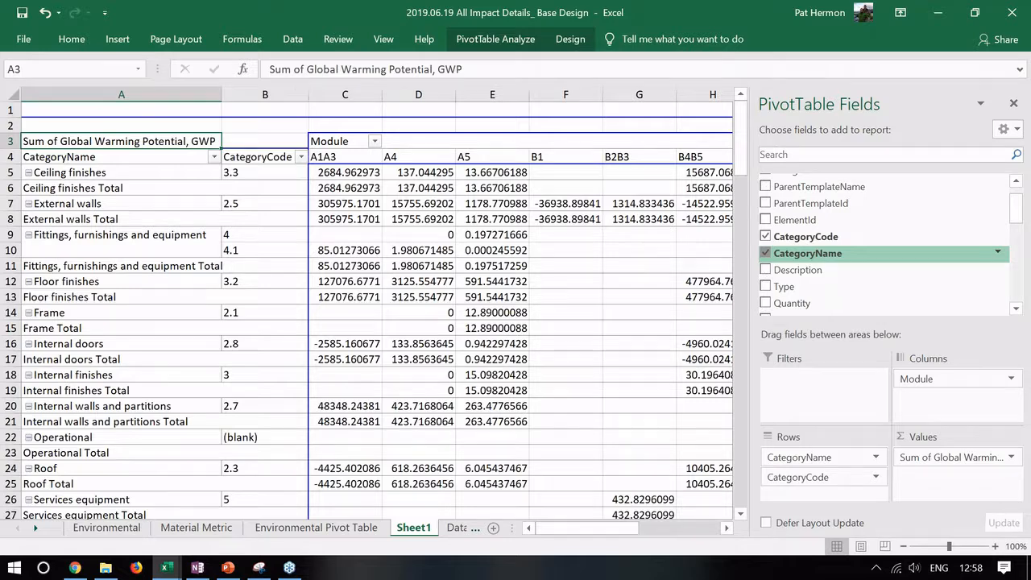
{"action": "left_click", "coordinate": [765, 253]}
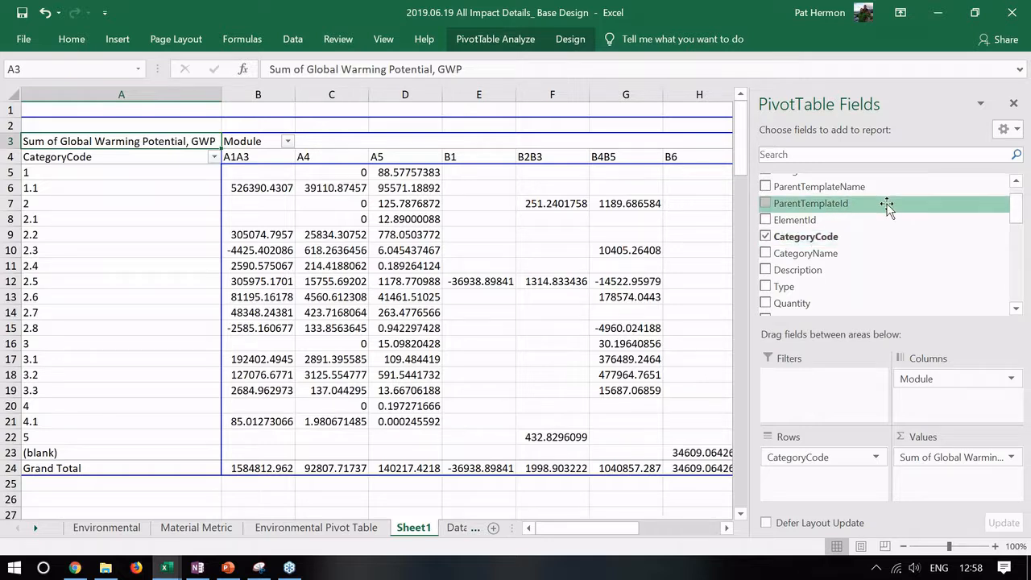
Replace Module with Year as the pivot table's column field
{"action": "left_click_drag", "start_coordinate": [1020, 201], "coordinate": [1021, 257]}
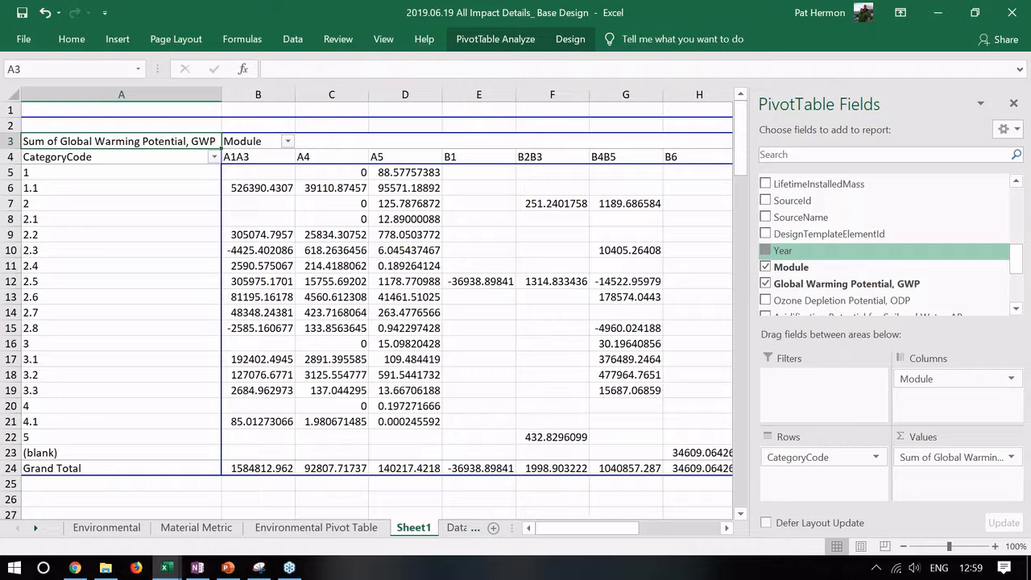
{"action": "left_click_drag", "start_coordinate": [805, 251], "coordinate": [954, 387]}
{"action": "left_click", "coordinate": [765, 267]}
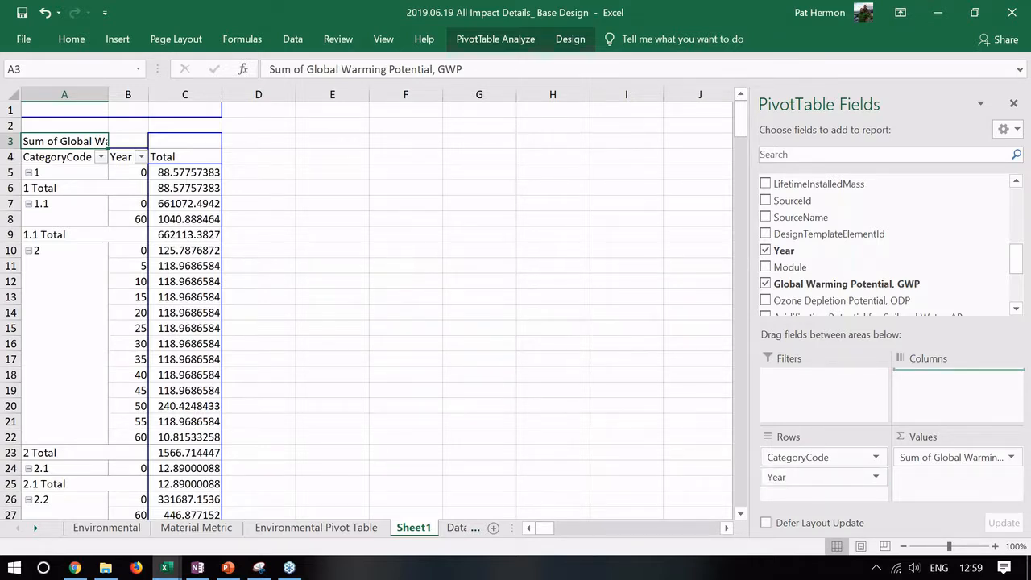
{"action": "left_click_drag", "start_coordinate": [954, 386], "coordinate": [954, 379]}
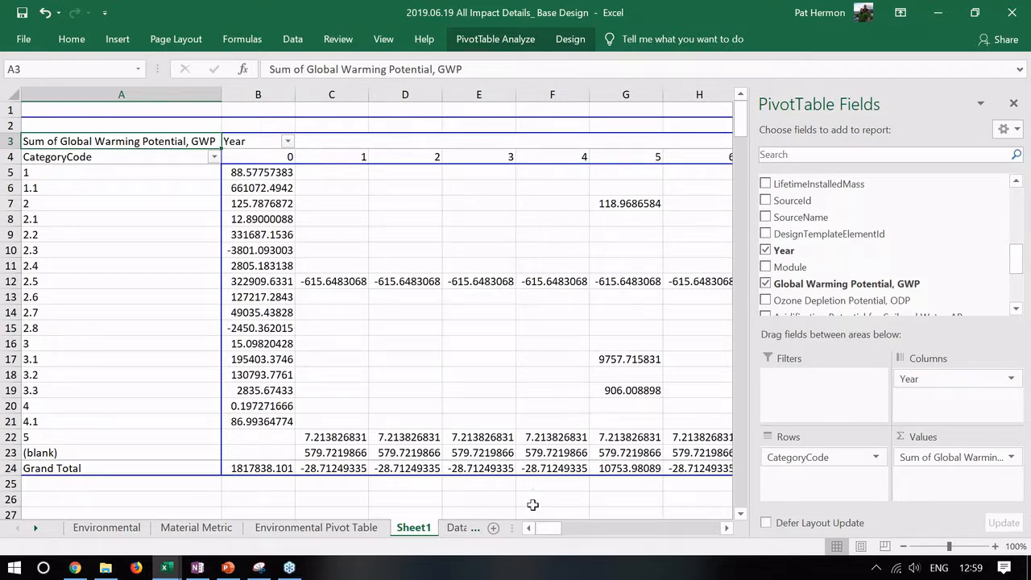
Examine the yearly Global Warming Potential values per category code, from year 0 through to the Grand Total column
{"action": "left_click_drag", "start_coordinate": [547, 532], "coordinate": [552, 532]}
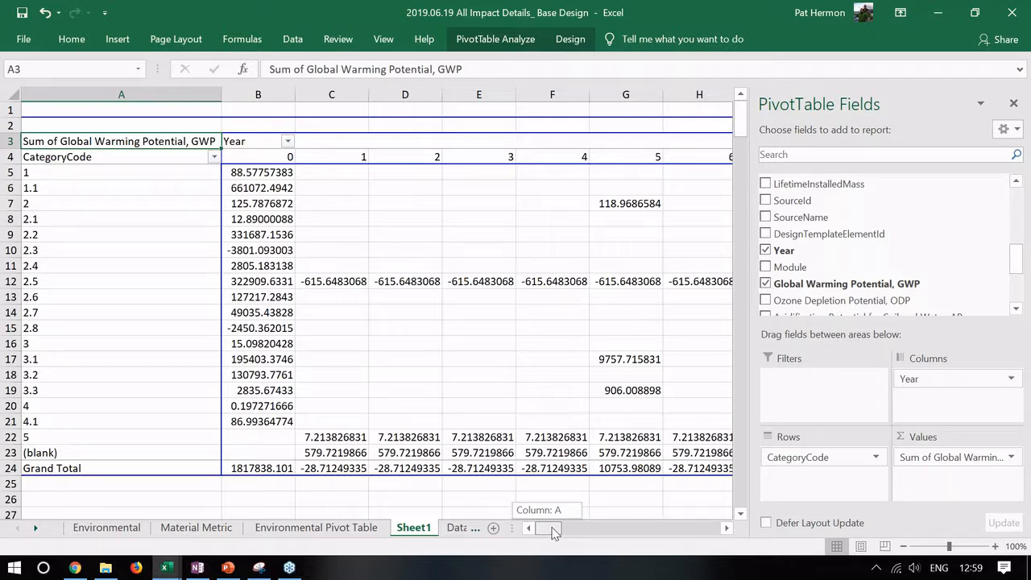
{"action": "left_click_drag", "start_coordinate": [553, 531], "coordinate": [574, 530]}
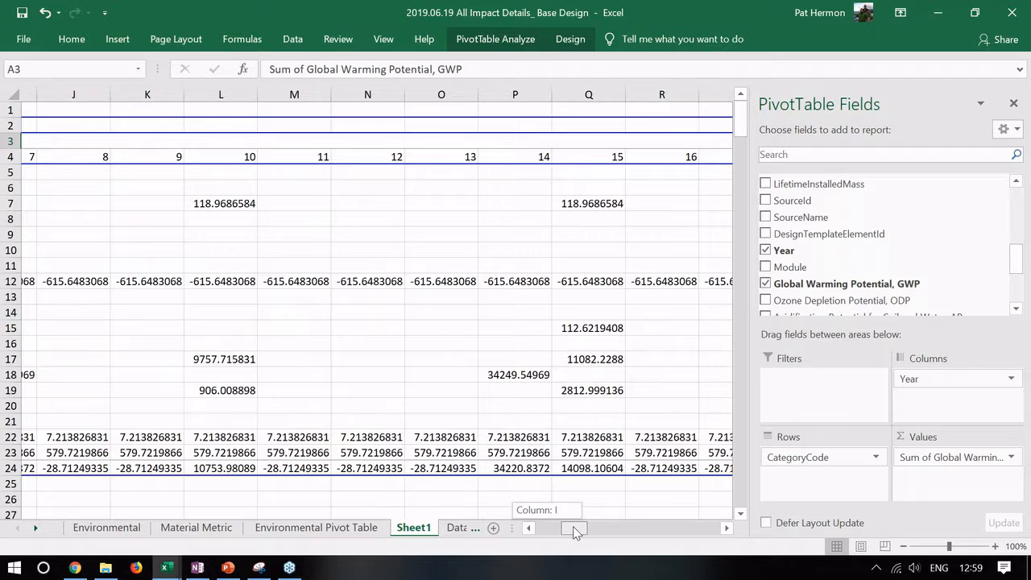
{"action": "left_click_drag", "start_coordinate": [574, 531], "coordinate": [704, 535]}
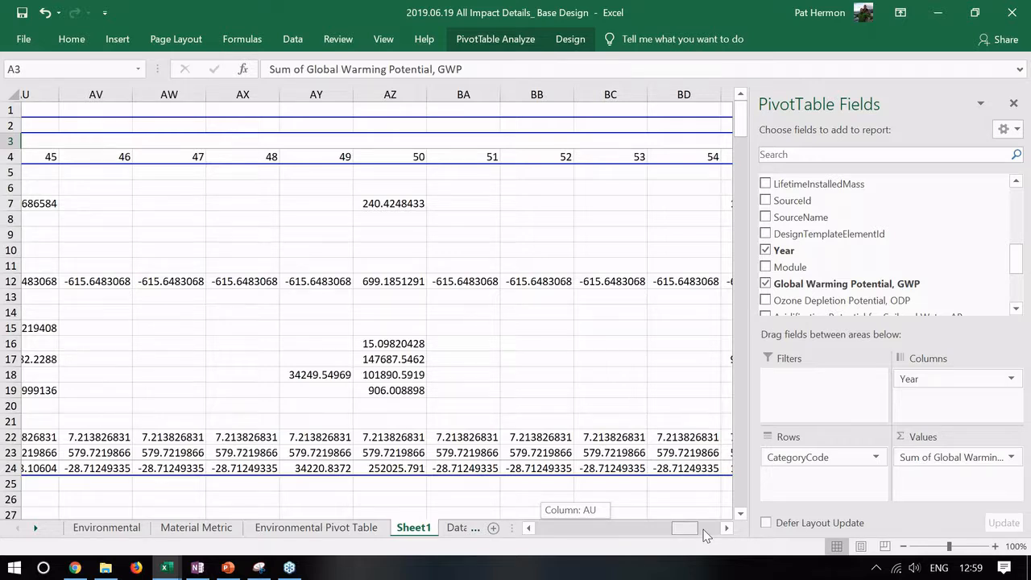
{"action": "left_click_drag", "start_coordinate": [704, 535], "coordinate": [712, 535]}
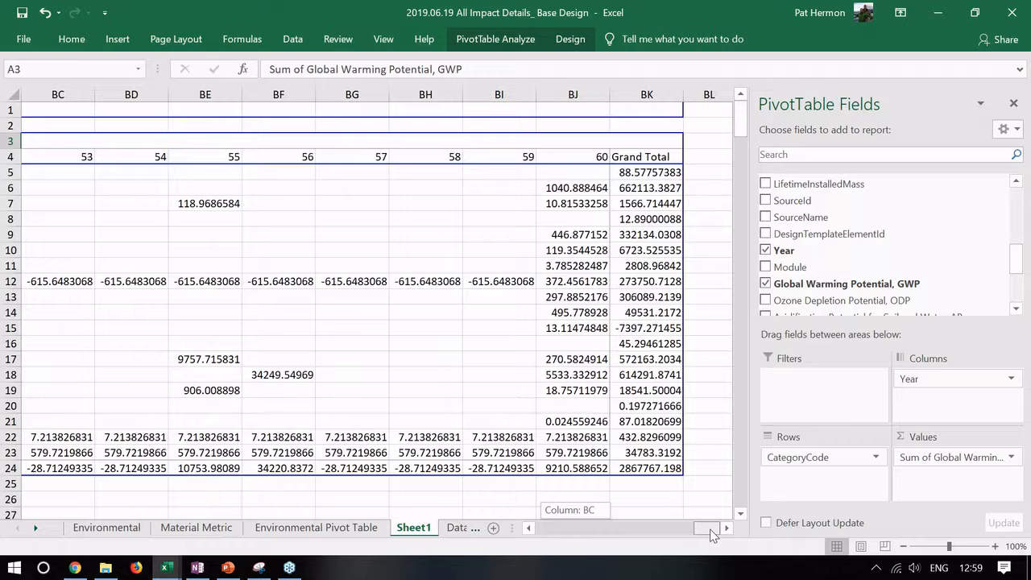
{"action": "left_click_drag", "start_coordinate": [711, 535], "coordinate": [552, 533]}
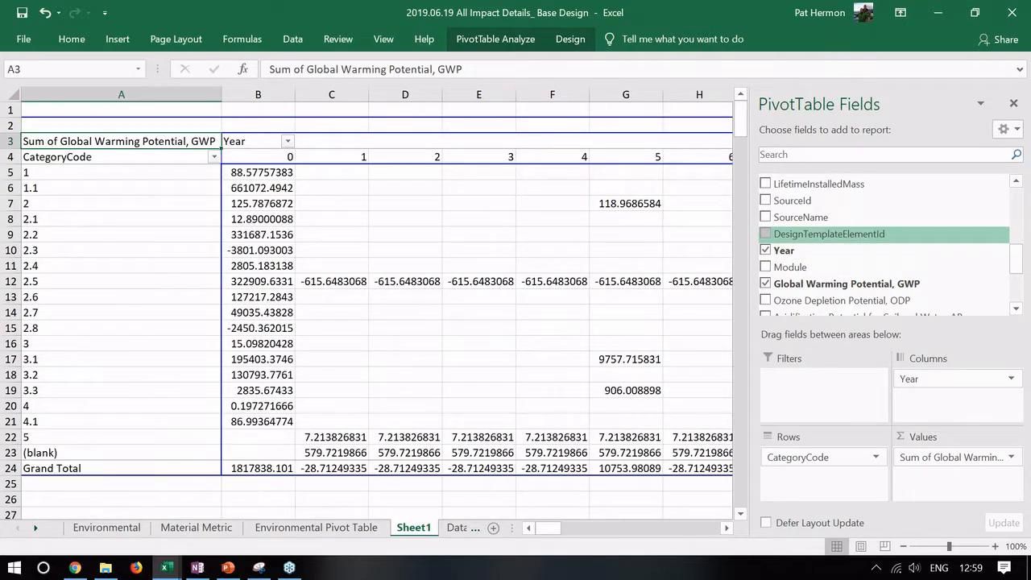
Add ParentTemplateName as a second row field beneath CategoryCode in the pivot table
{"action": "scroll", "coordinate": [805, 233], "scroll_direction": "up", "scroll_amount": 3}
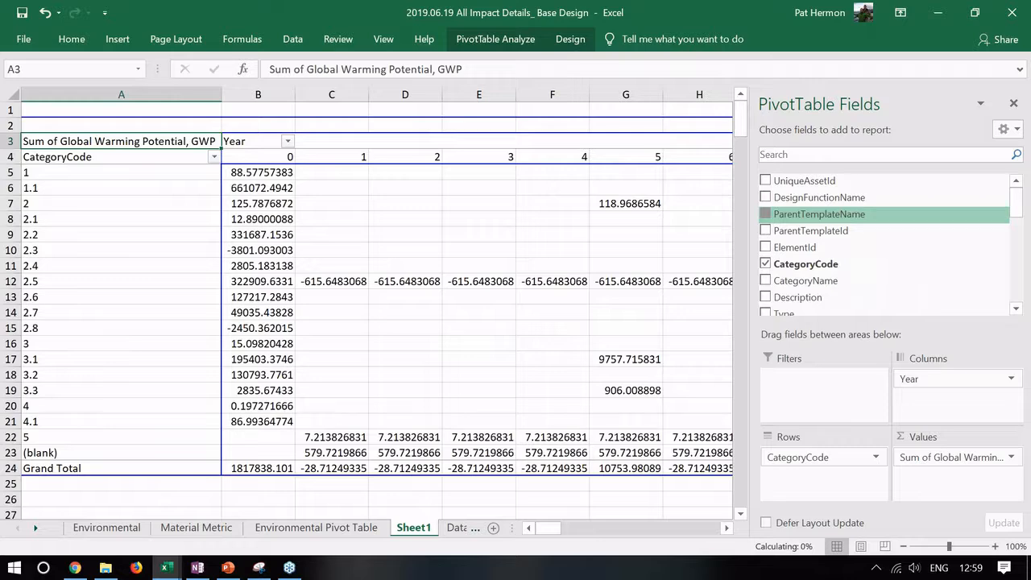
{"action": "left_click", "coordinate": [765, 214]}
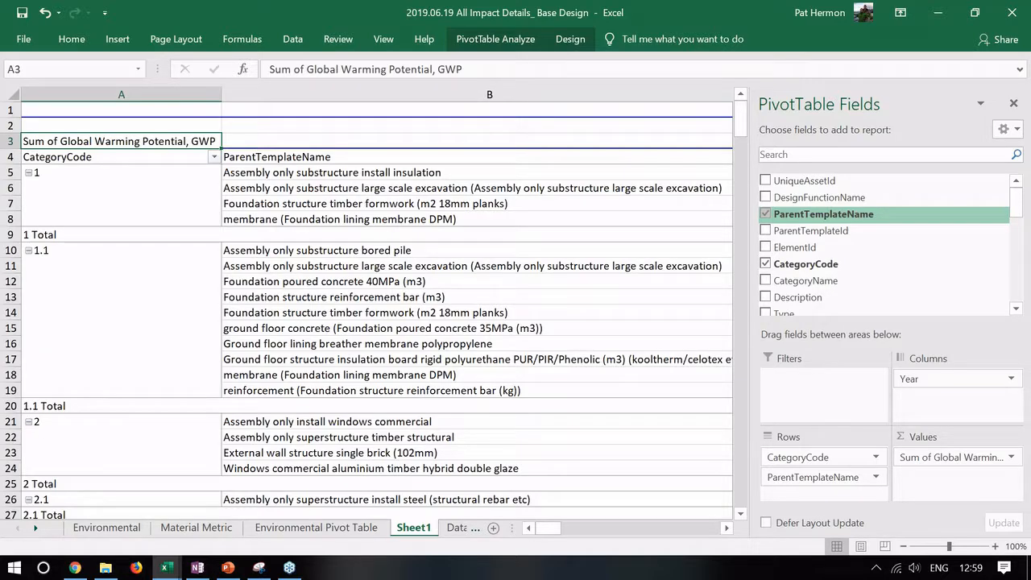
Remove CategoryCode from the pivot table's rows so that Global Warming Potential is listed by ParentTemplateName and Year only
{"action": "left_click", "coordinate": [765, 264]}
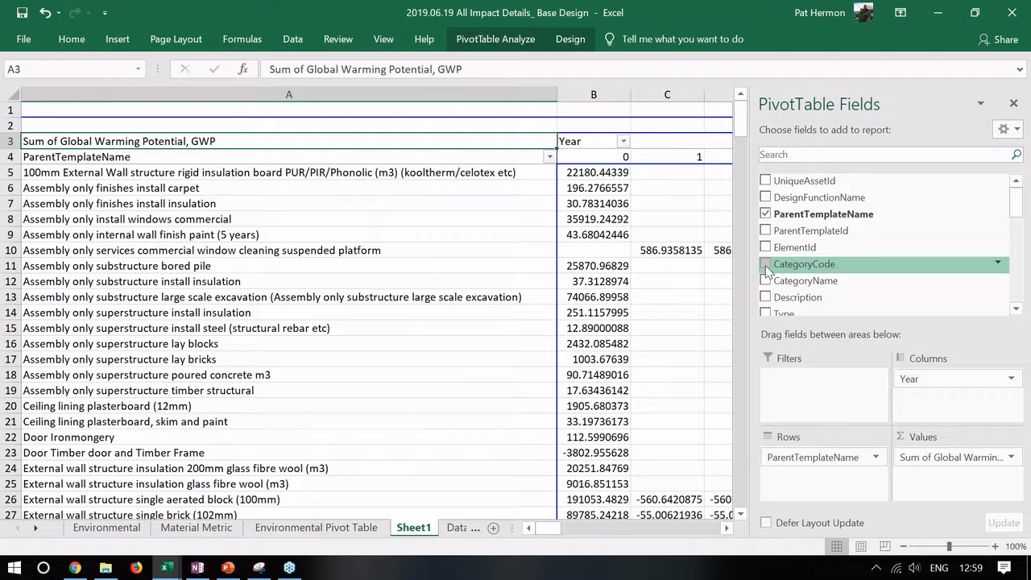
{"action": "mouse_move", "coordinate": [739, 119]}
{"action": "left_mouse_down"}
{"action": "mouse_move", "coordinate": [743, 158]}
{"action": "mouse_move", "coordinate": [739, 119]}
{"action": "left_mouse_up"}
{"action": "left_click_drag", "start_coordinate": [548, 528], "coordinate": [566, 536]}
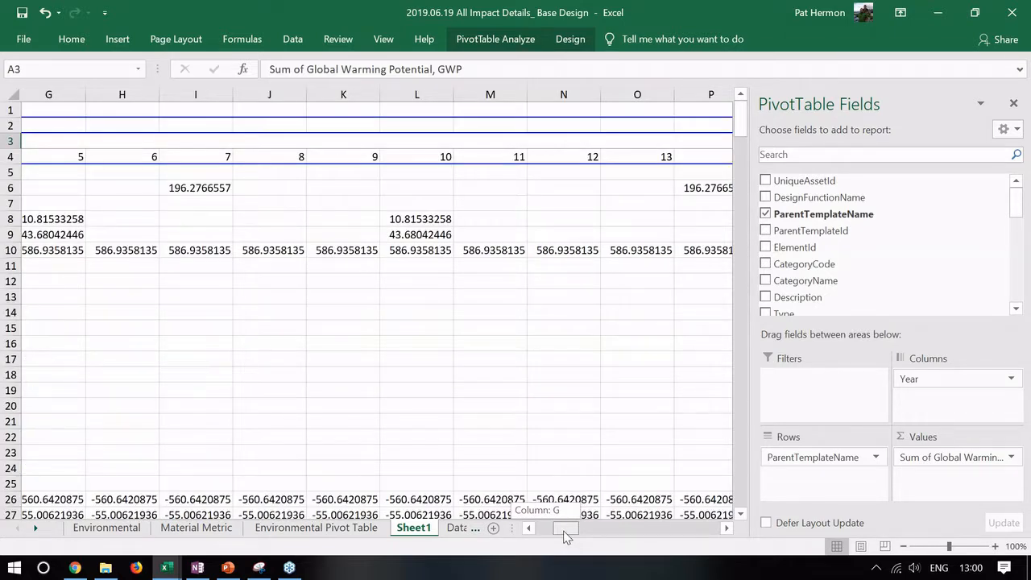
{"action": "left_click_drag", "start_coordinate": [566, 536], "coordinate": [555, 532]}
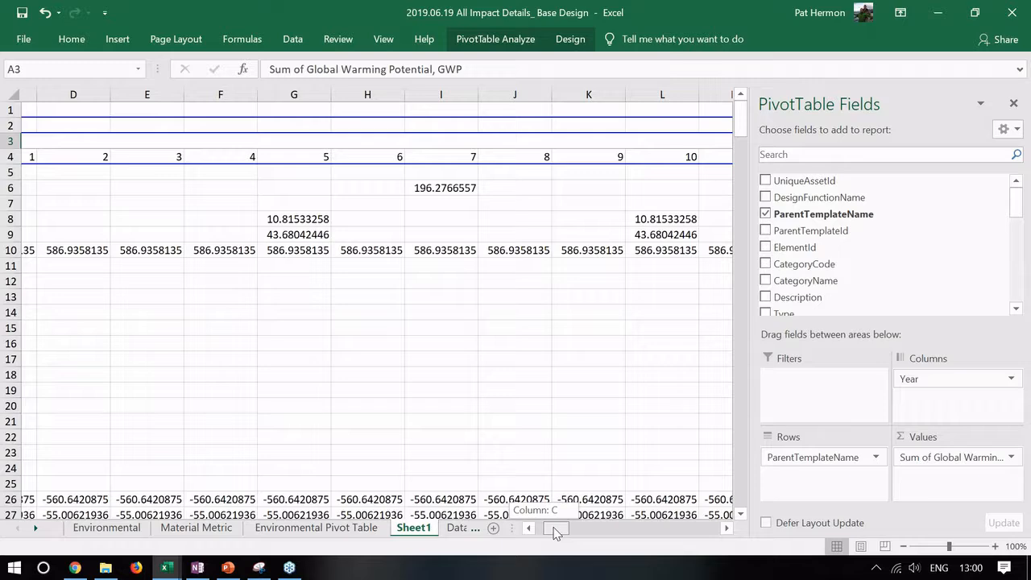
{"action": "left_click_drag", "start_coordinate": [555, 533], "coordinate": [550, 533]}
Replace Global Warming Potential, GWP with British Pounds Sterling as the pivot table's summed value field
{"action": "scroll", "coordinate": [765, 267], "scroll_direction": "down", "scroll_amount": 10}
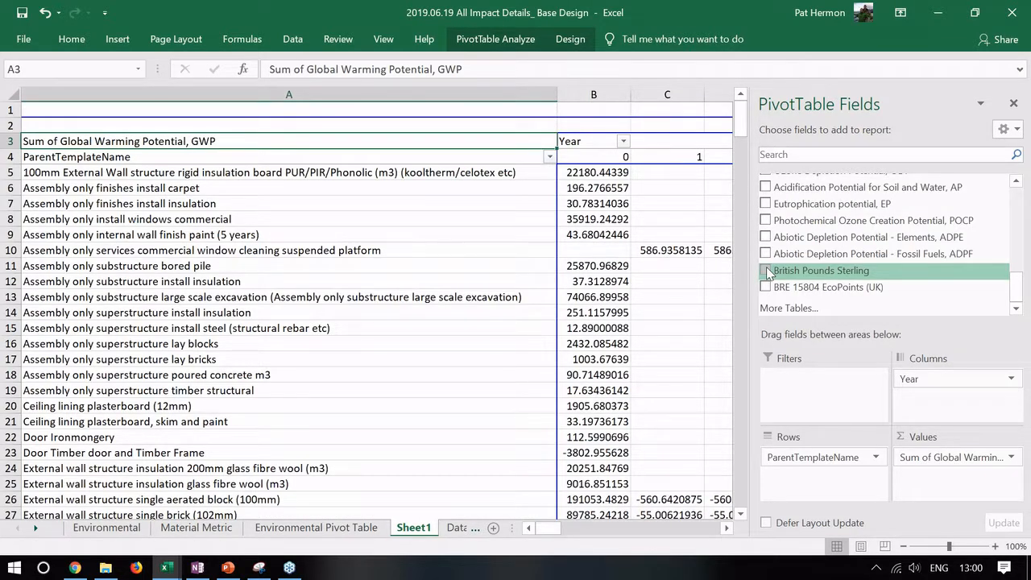
{"action": "left_click", "coordinate": [766, 271]}
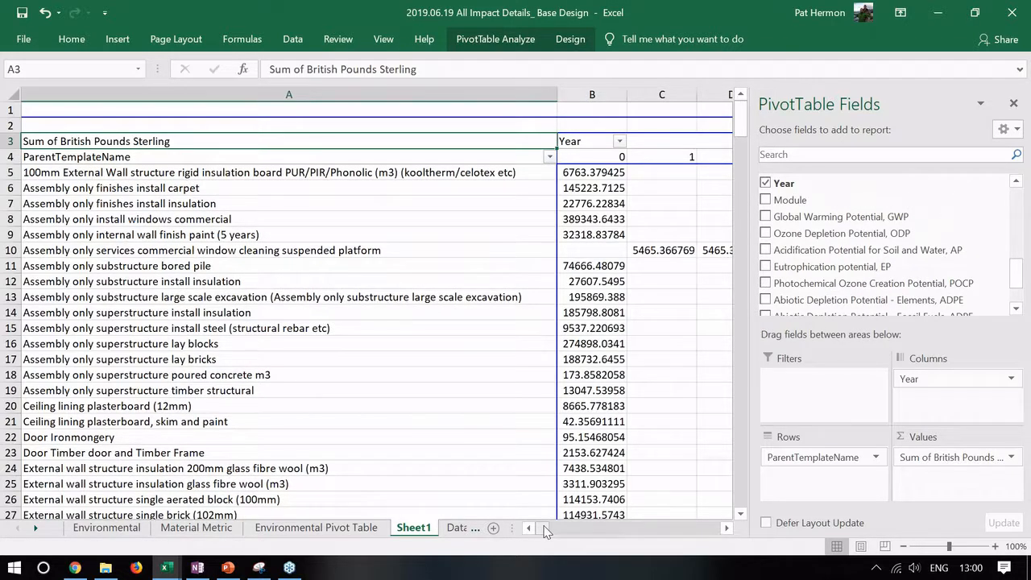
Examine the yearly British Pounds Sterling costs per parent template, including internal wall finish paint, from year 0 through to the Grand Total column
{"action": "left_click_drag", "start_coordinate": [545, 530], "coordinate": [546, 529]}
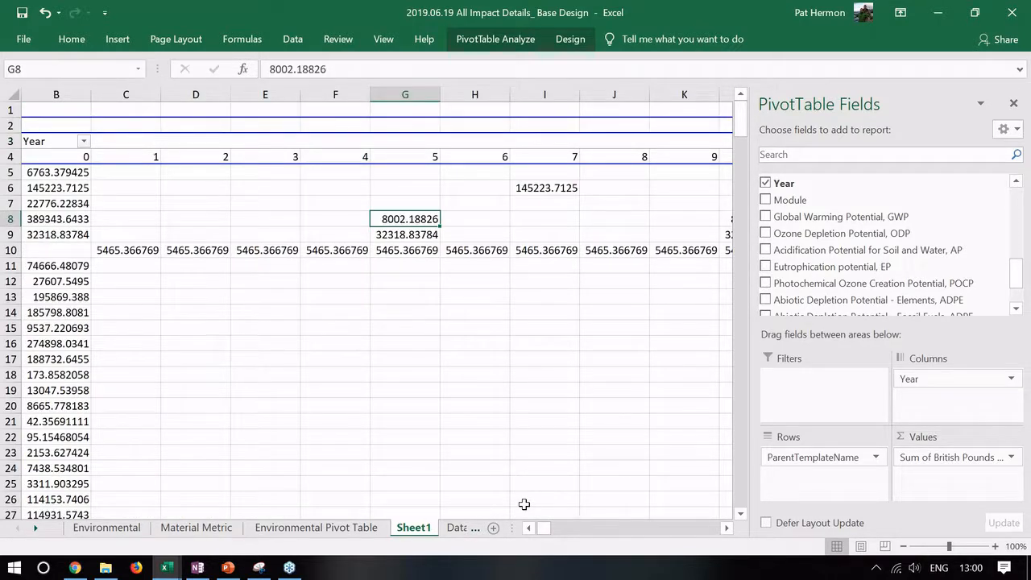
{"action": "left_click", "coordinate": [528, 529]}
{"action": "left_click", "coordinate": [230, 235]}
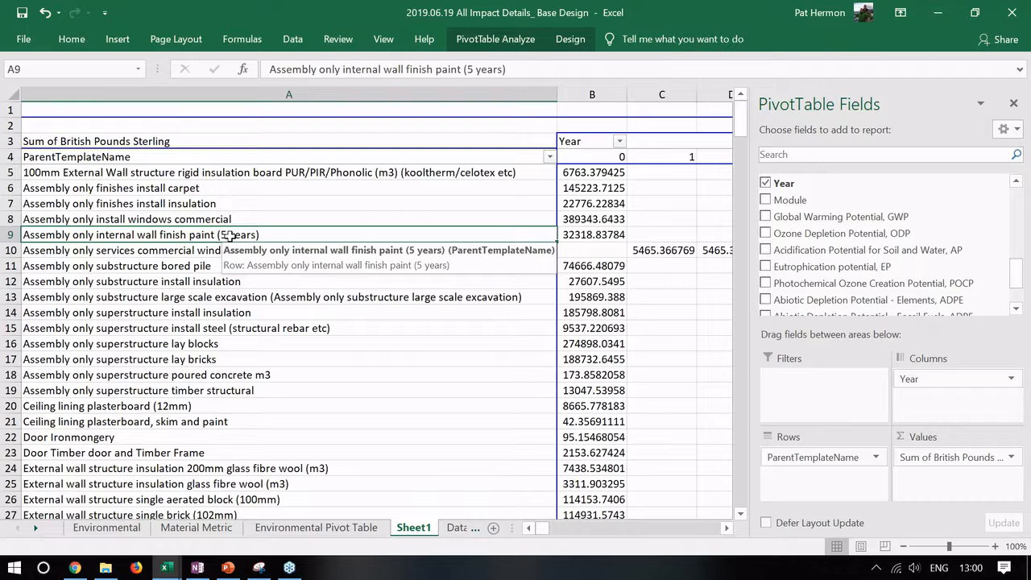
{"action": "left_click_drag", "start_coordinate": [741, 126], "coordinate": [741, 126]}
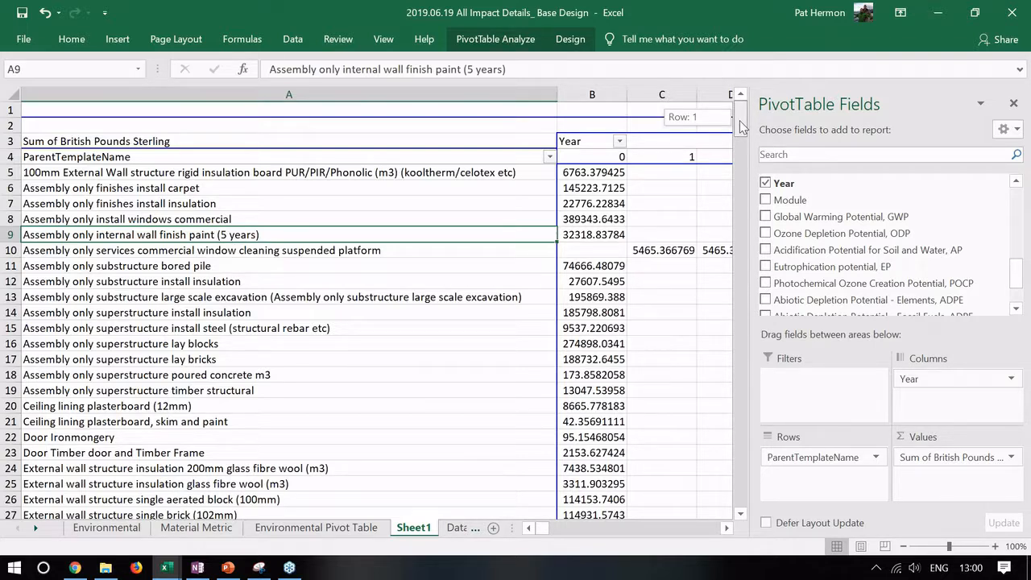
{"action": "left_click_drag", "start_coordinate": [742, 127], "coordinate": [741, 126]}
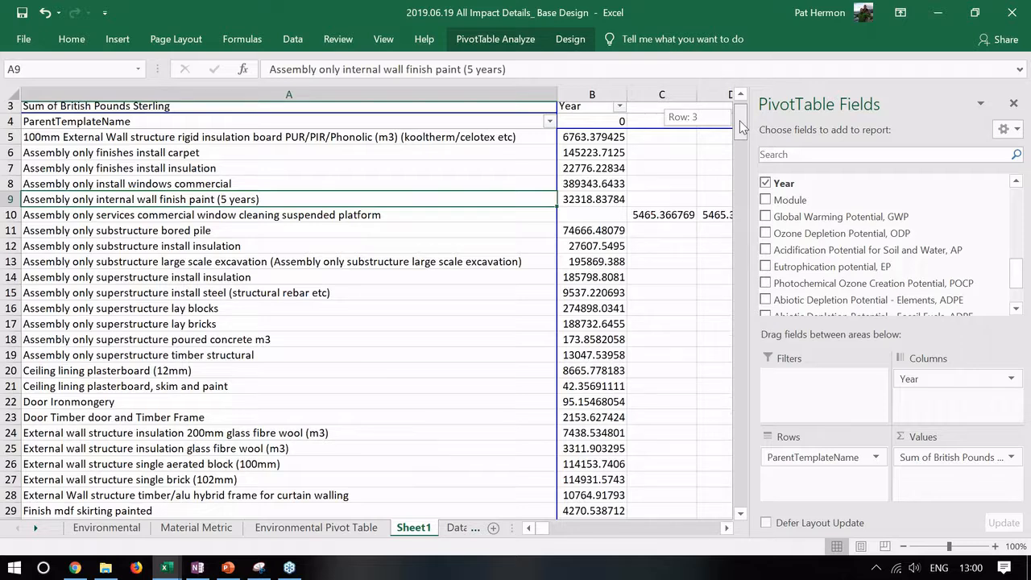
{"action": "scroll", "coordinate": [377, 306], "scroll_direction": "down", "scroll_amount": 2}
{"action": "left_click_drag", "start_coordinate": [541, 529], "coordinate": [546, 537]}
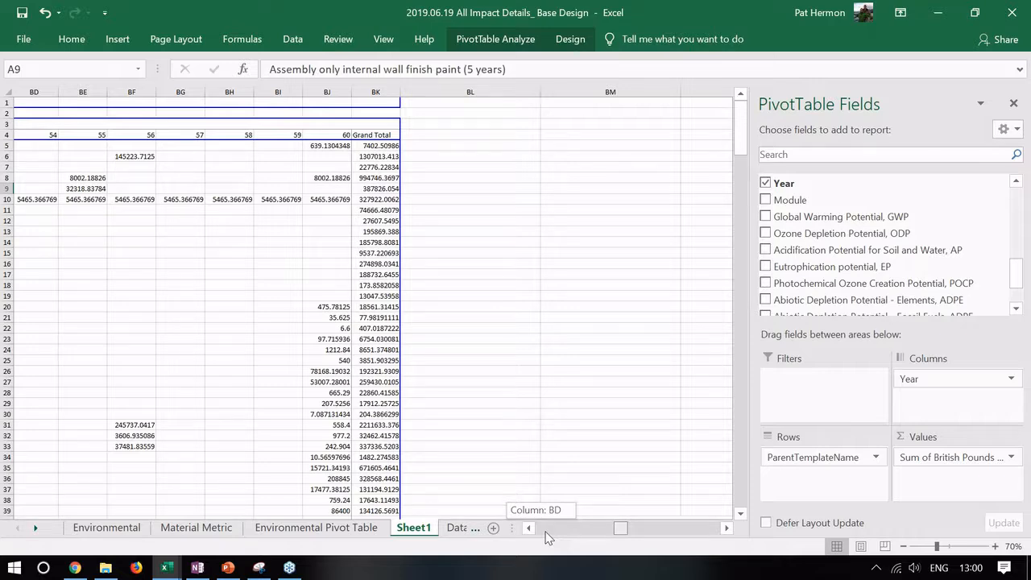
{"action": "left_click_drag", "start_coordinate": [546, 532], "coordinate": [532, 532]}
{"action": "left_click", "coordinate": [511, 518]}
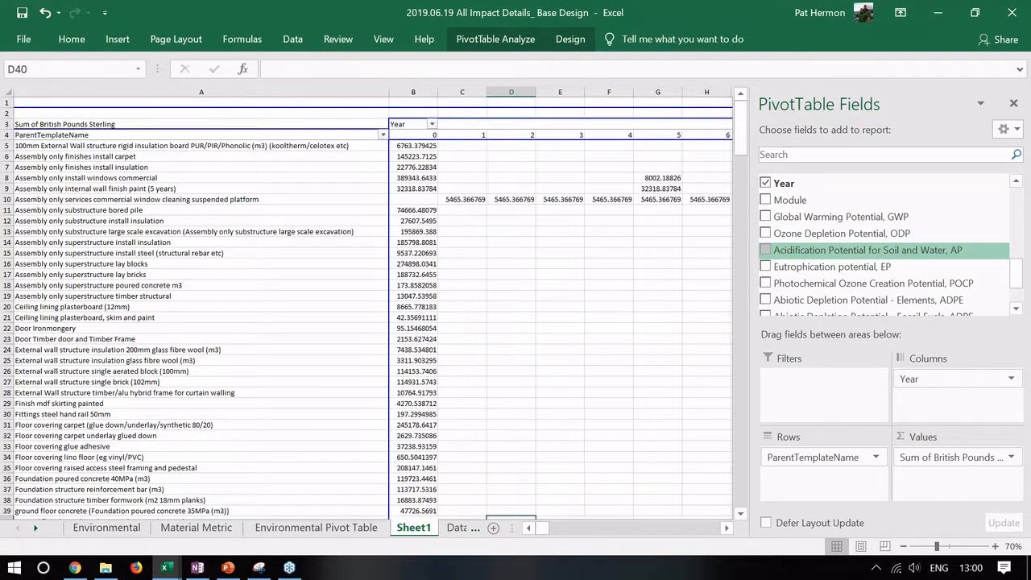
{"action": "left_click_drag", "start_coordinate": [1016, 278], "coordinate": [1015, 202]}
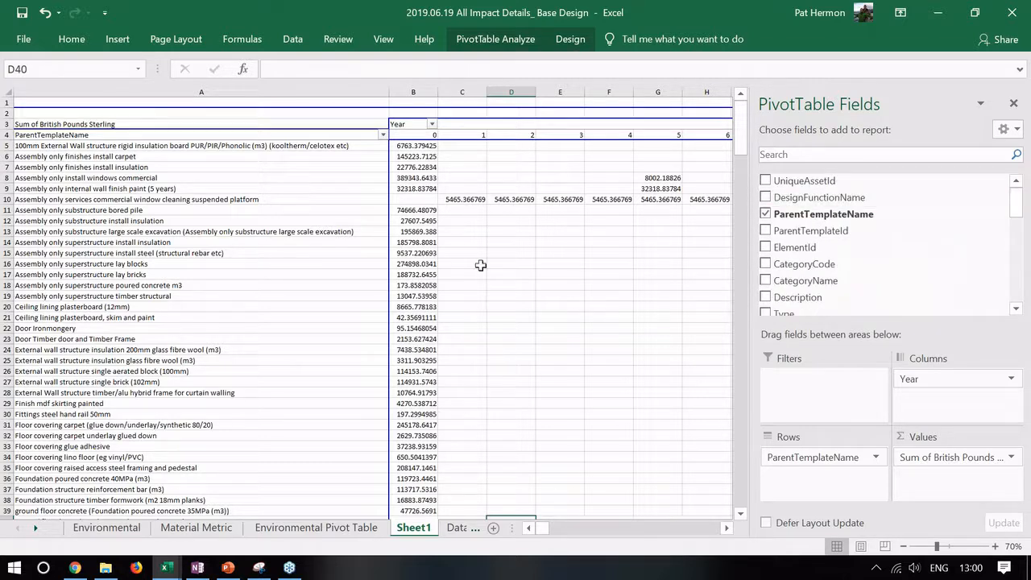